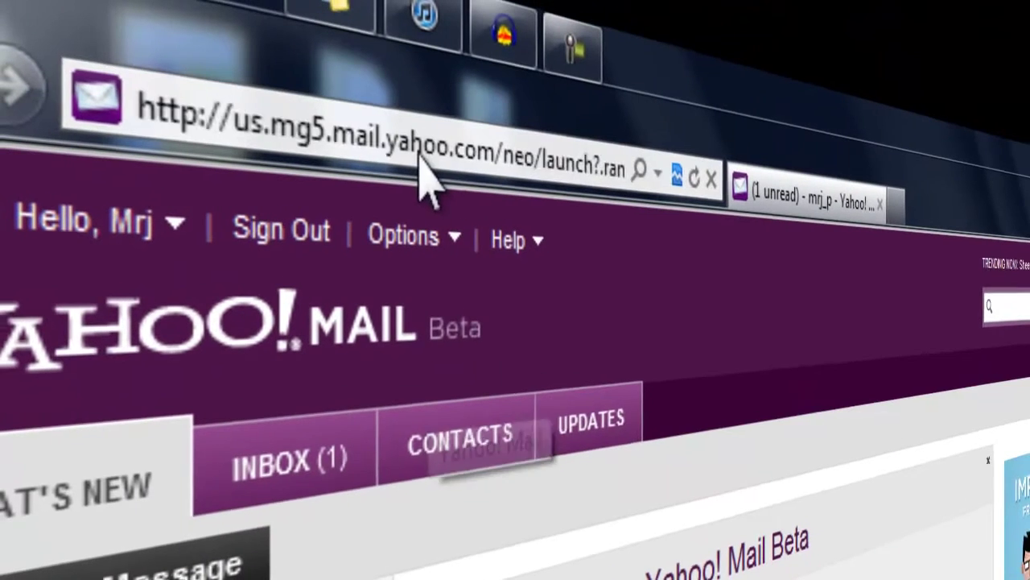
# Select the full Yahoo! Mail Beta URL in Internet Explorer's address bar
pyautogui.click(253, 52)
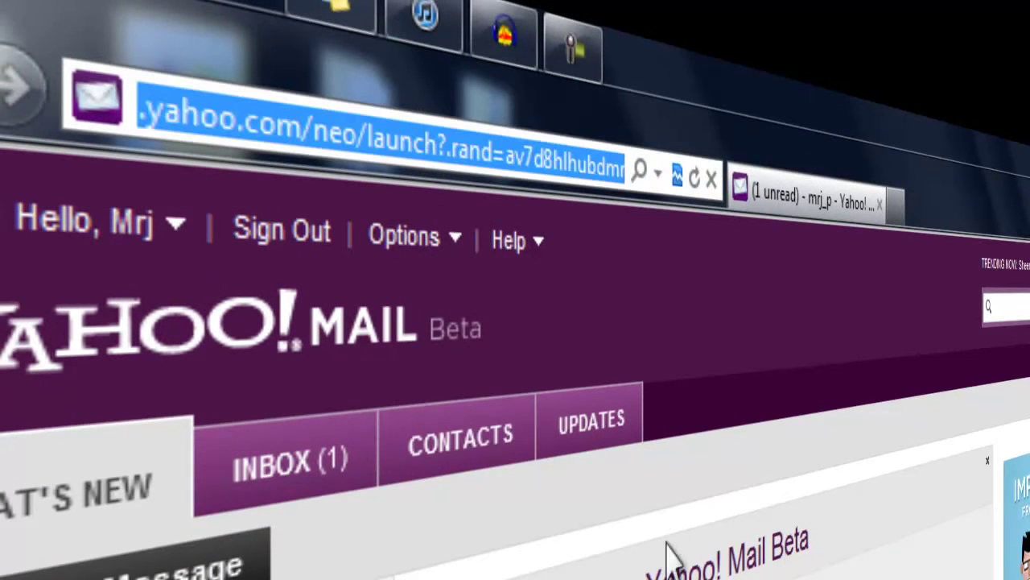
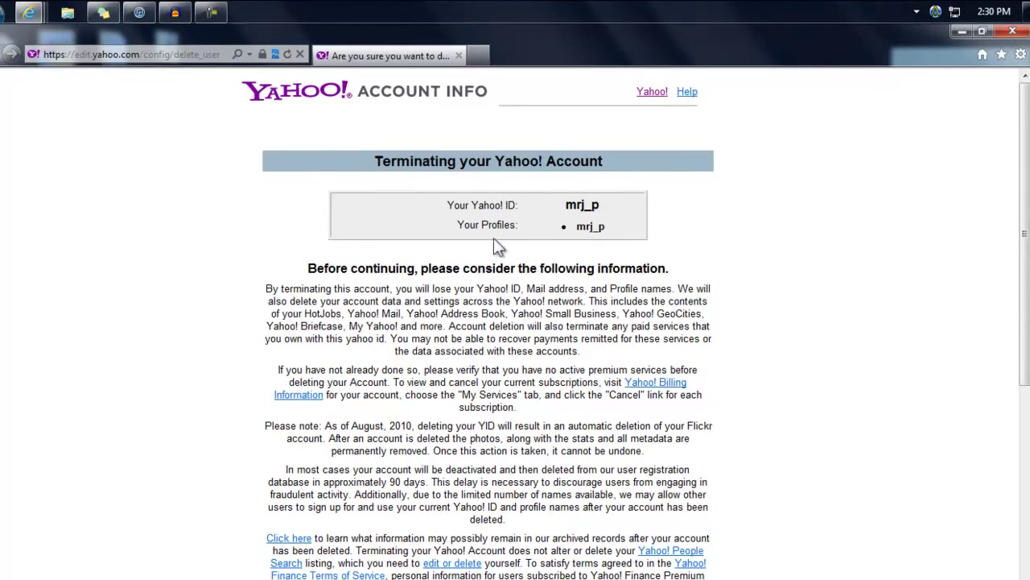
# Enter the account password and the displayed verification code, then submit Terminate this Account
pyautogui.scroll(-3, 422, 289)
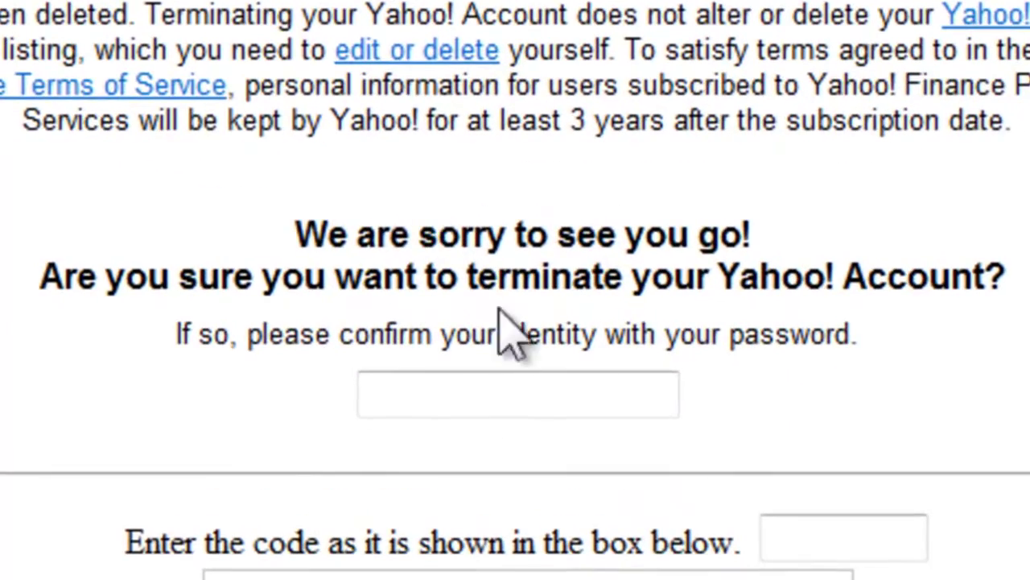
pyautogui.click(497, 382)
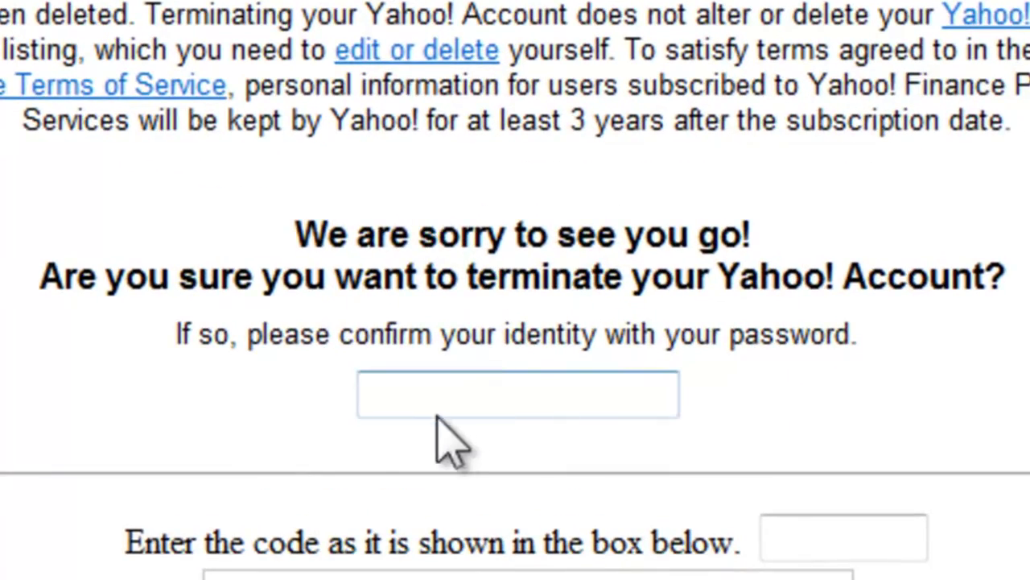
pyautogui.write('•••••••')
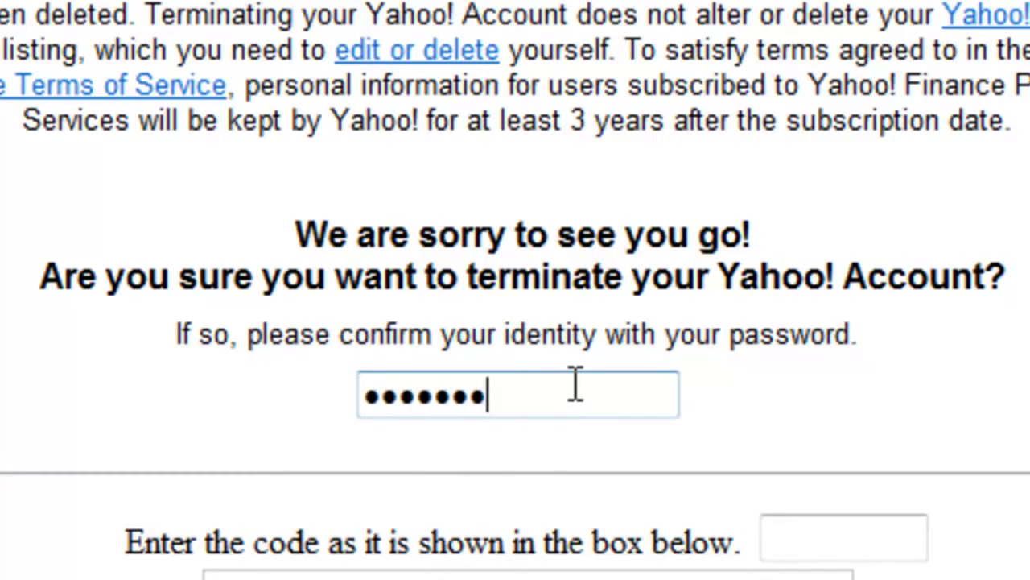
pyautogui.write('••')
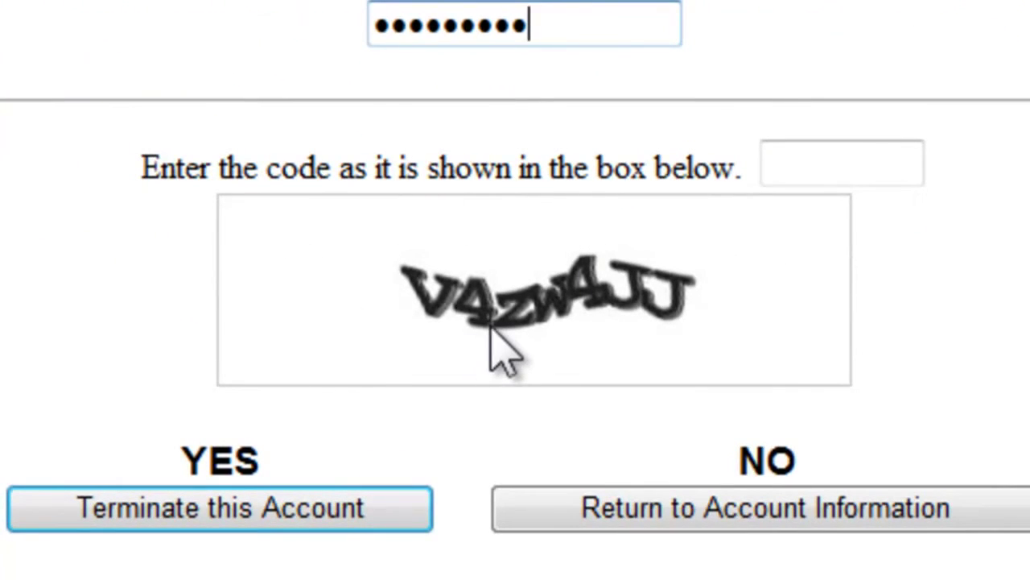
pyautogui.click(785, 161)
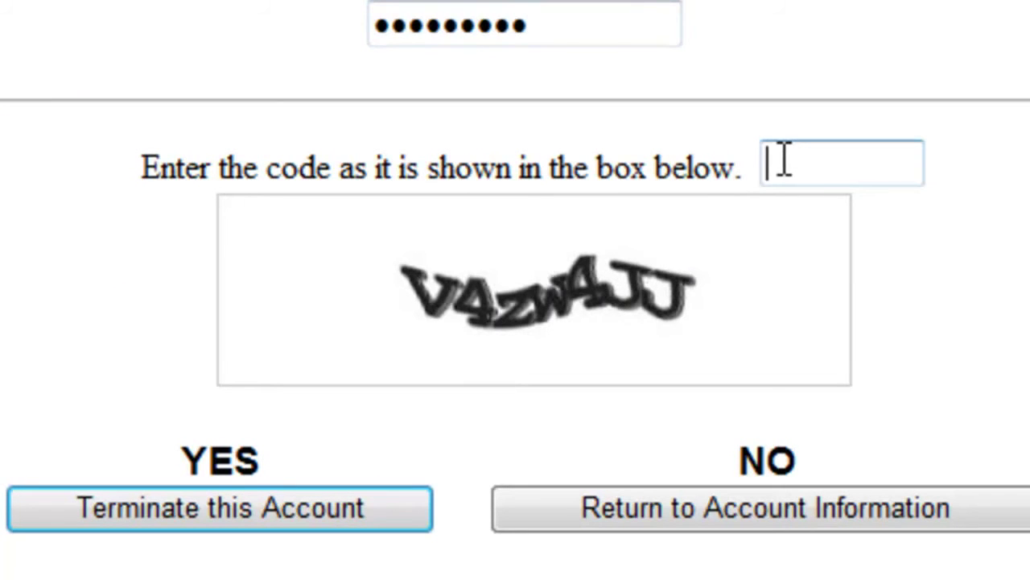
pyautogui.write('v4zw4')
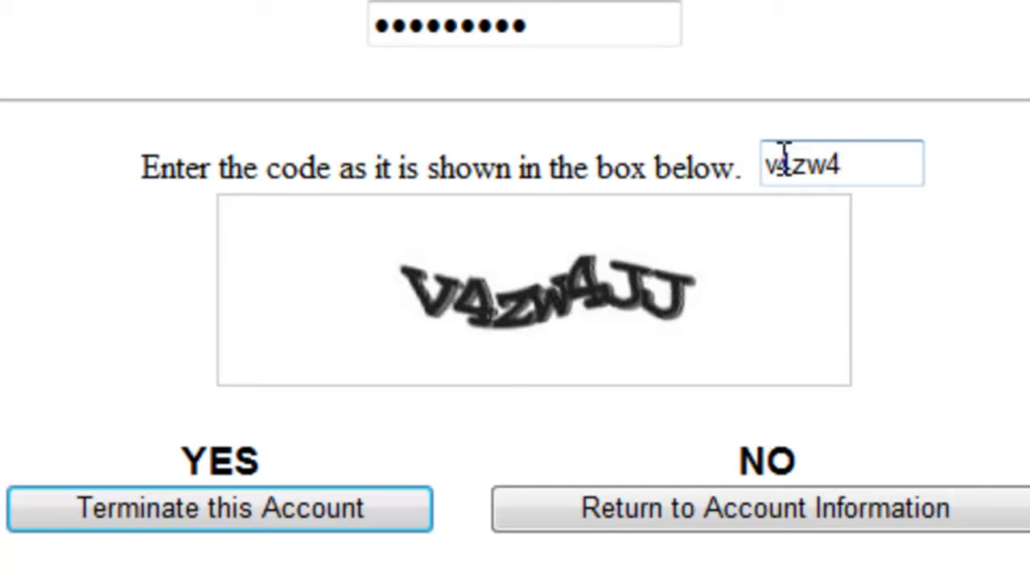
pyautogui.write('jj')
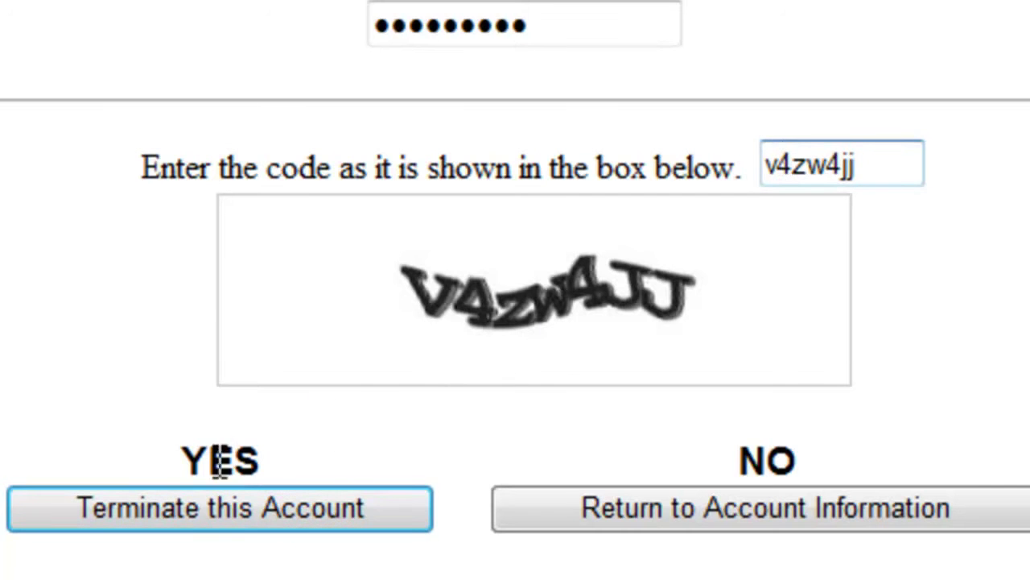
pyautogui.click(173, 502)
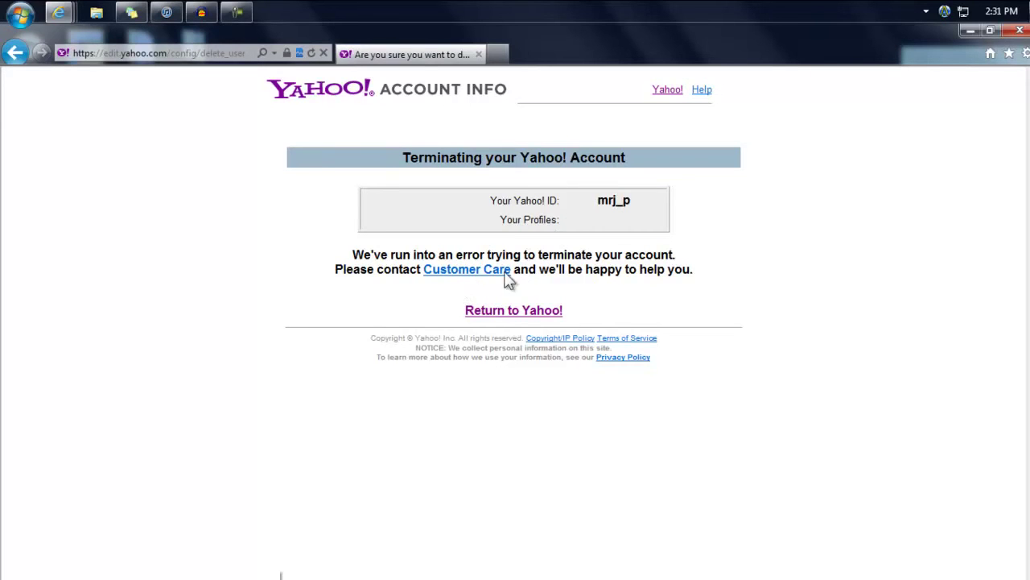
# Follow the Return to Yahoo! link from the termination error page
pyautogui.click(489, 317)
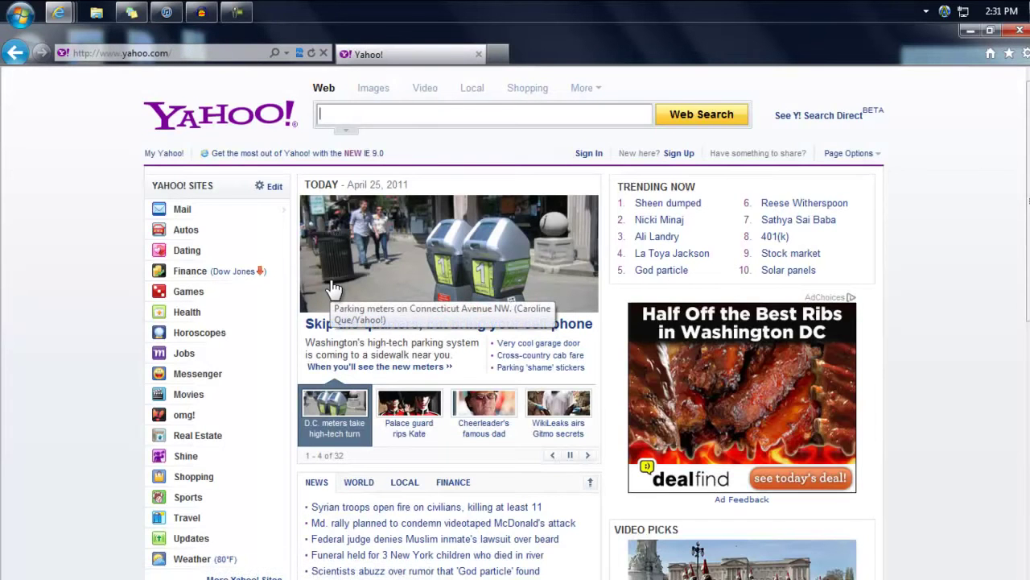
# Sign in to Yahoo! with the account's Yahoo! ID and password
pyautogui.click(590, 154)
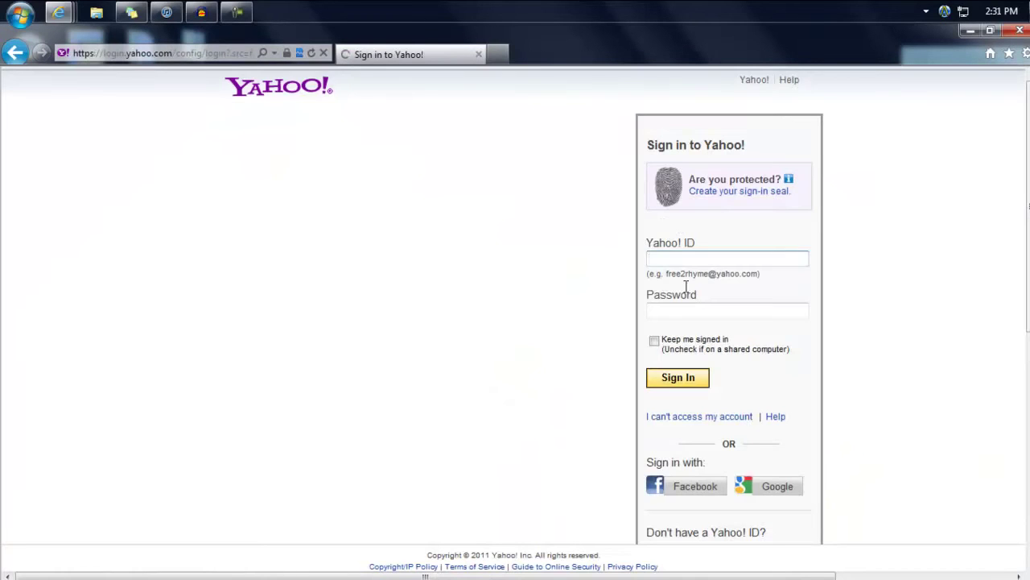
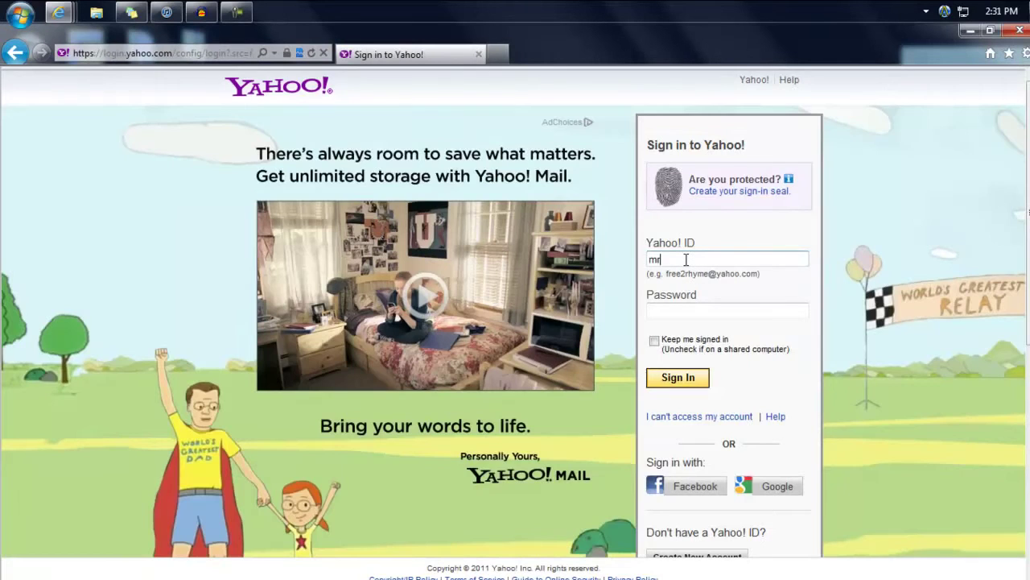
pyautogui.press('Tab')
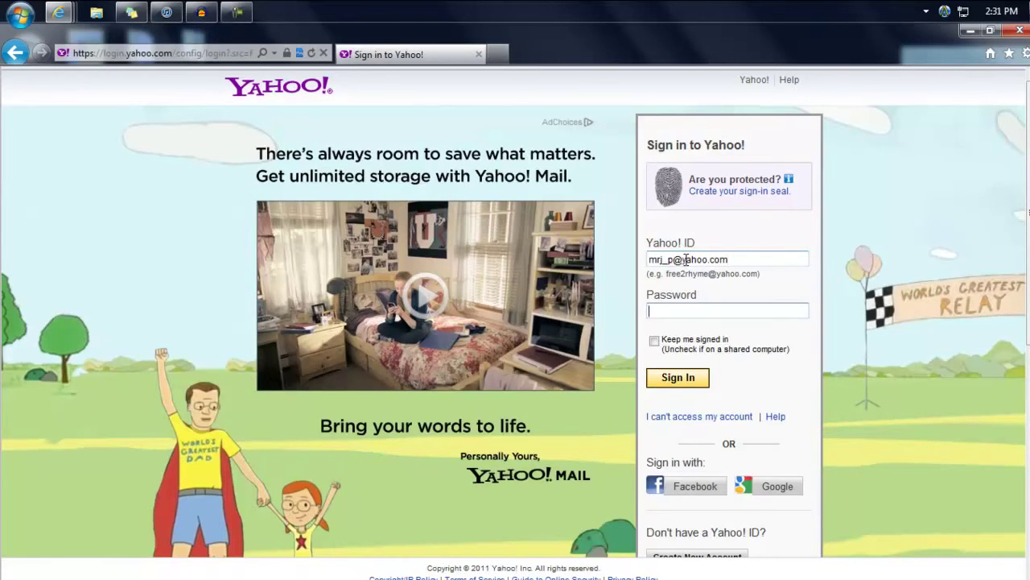
pyautogui.write('*********')
pyautogui.press('Return')
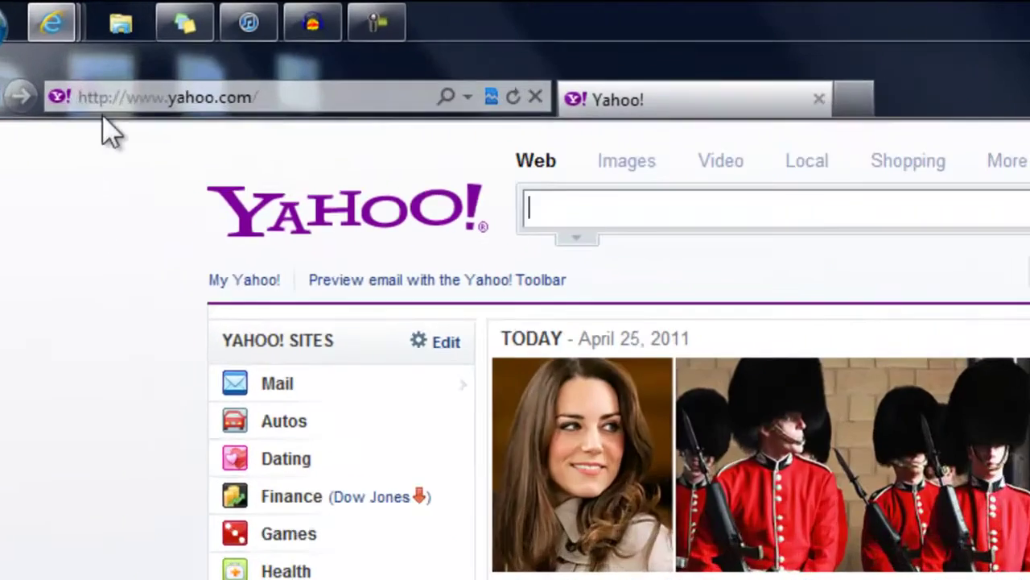
# Load the pasted delete_user account deletion page in the address bar
pyautogui.click(137, 48)
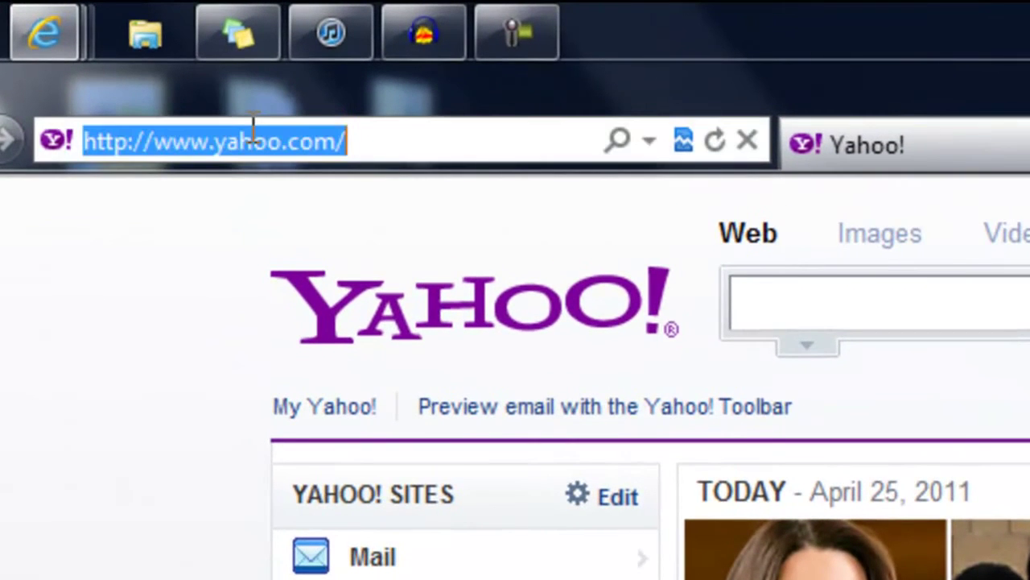
pyautogui.write('https://edit.yahoo.com/config/delete_user')
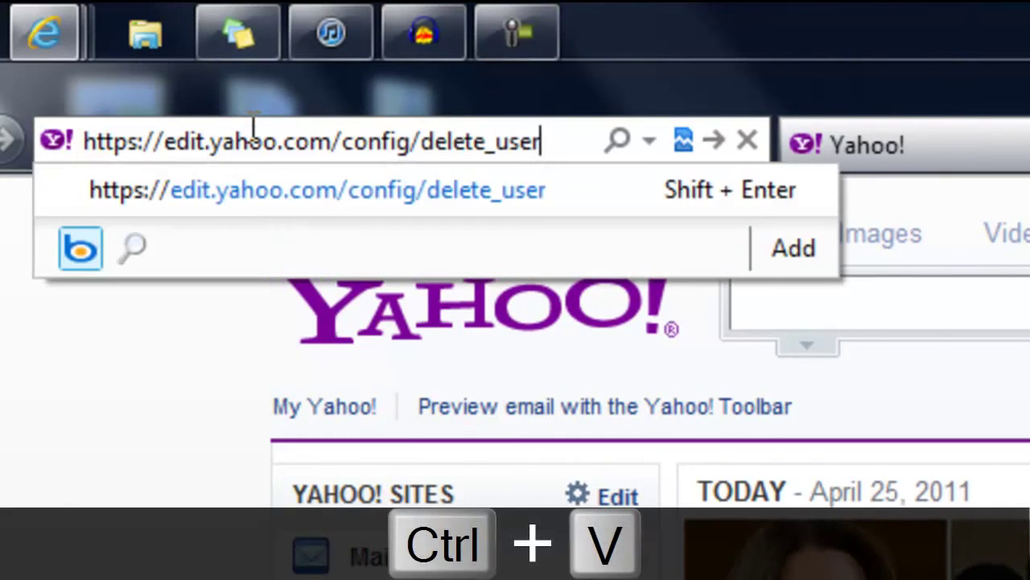
pyautogui.press('Return')
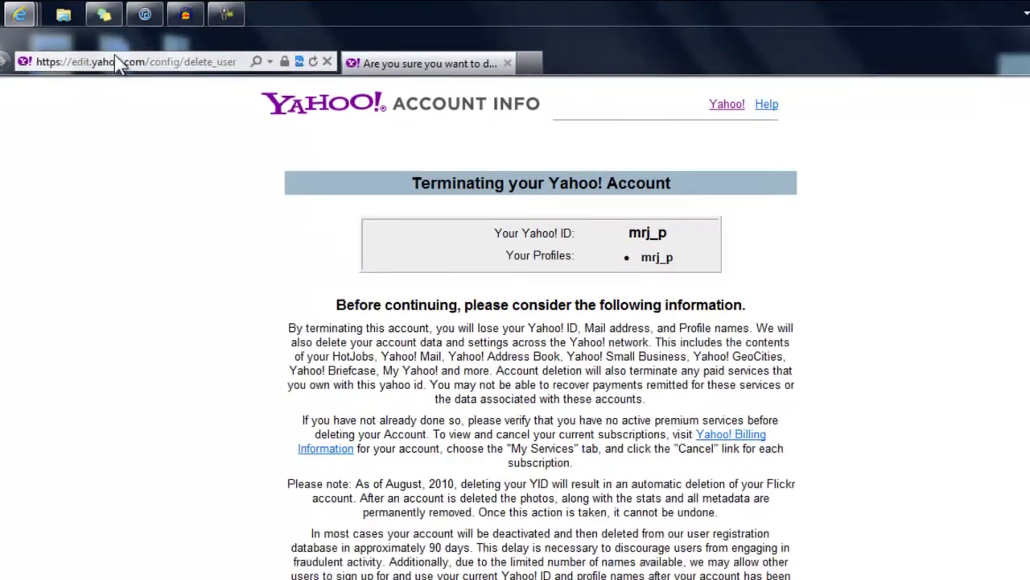
# Enter the password and the new verification code, then submit Terminate this Account
pyautogui.scroll(-10, 438, 403)
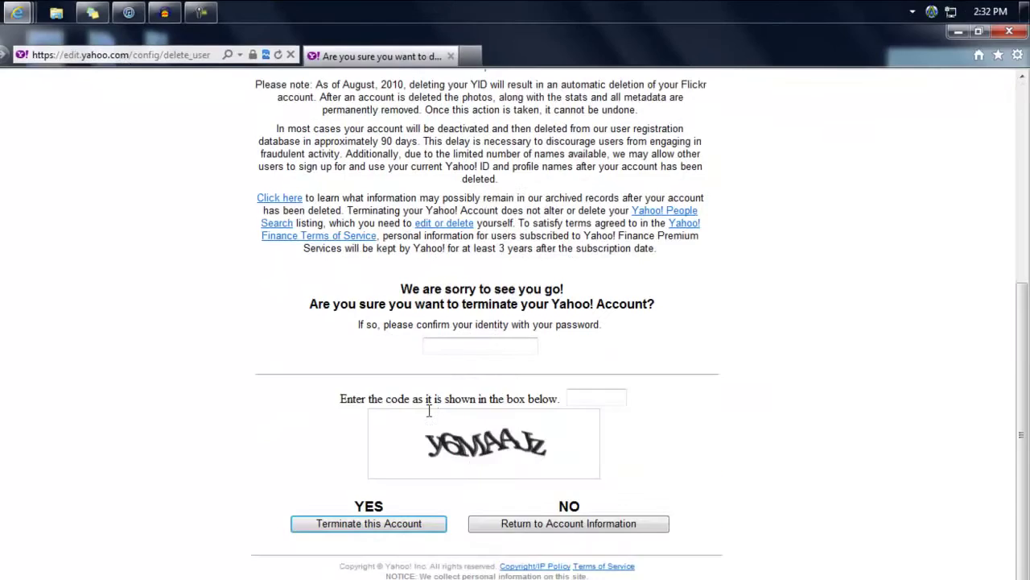
pyautogui.click(467, 341)
pyautogui.write('*********')
pyautogui.click(575, 397)
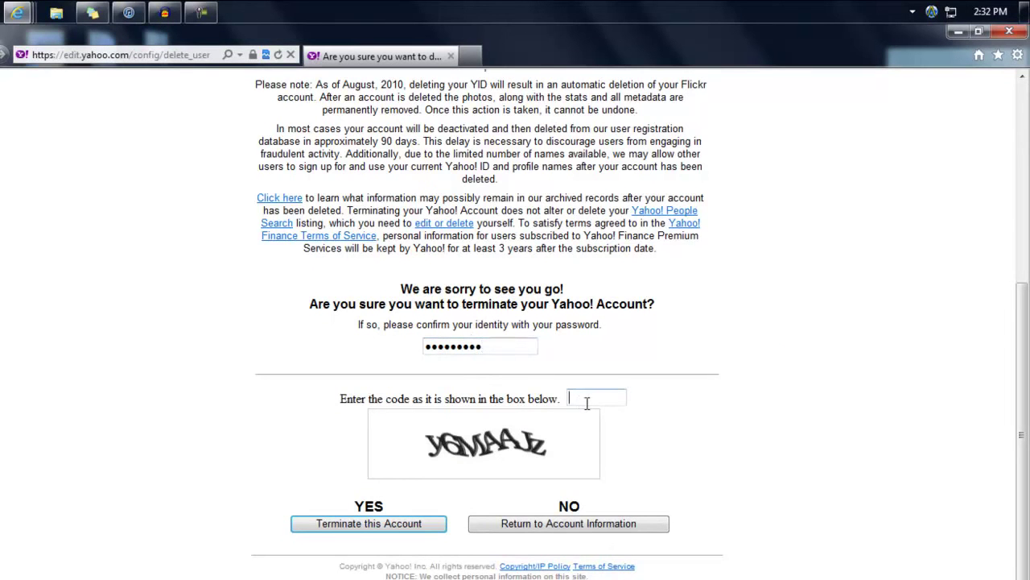
pyautogui.write('y6maajz')
pyautogui.click(362, 532)
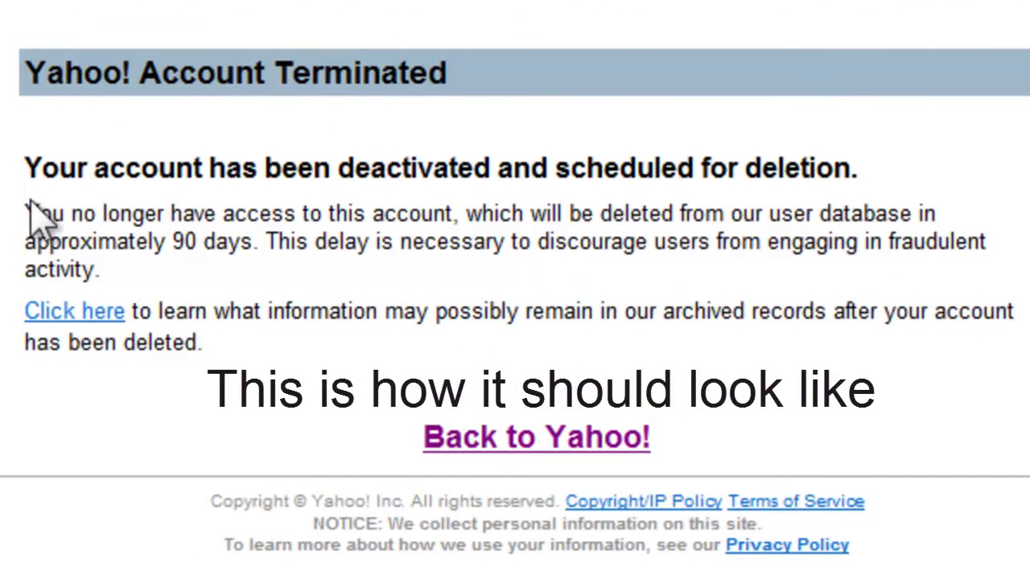
# Highlight the deactivated-and-scheduled-for-deletion heading and the 'deleted in approximately 90 days' sentence
pyautogui.moveTo(36, 167); pyautogui.dragTo(803, 168)
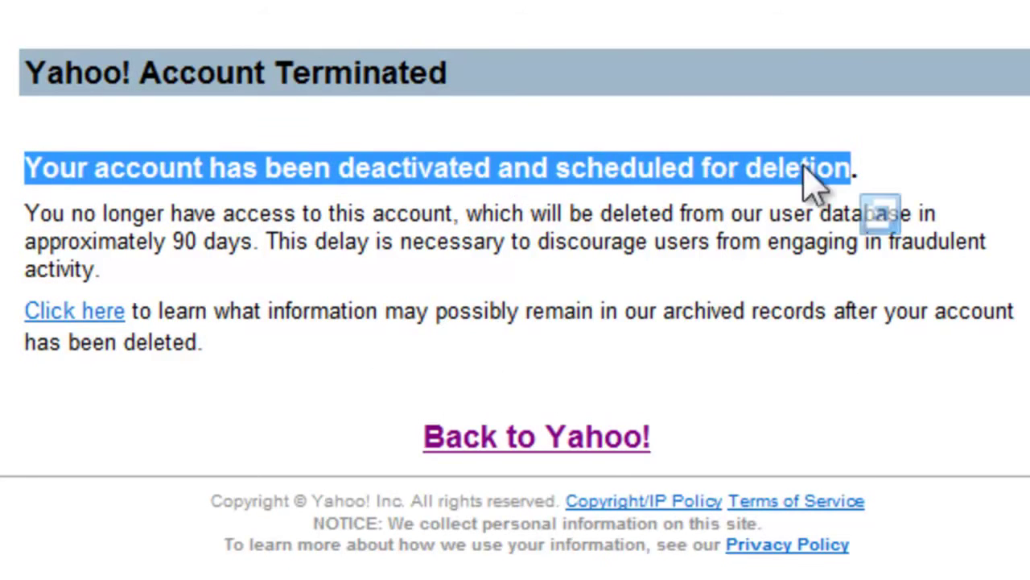
pyautogui.click(445, 278)
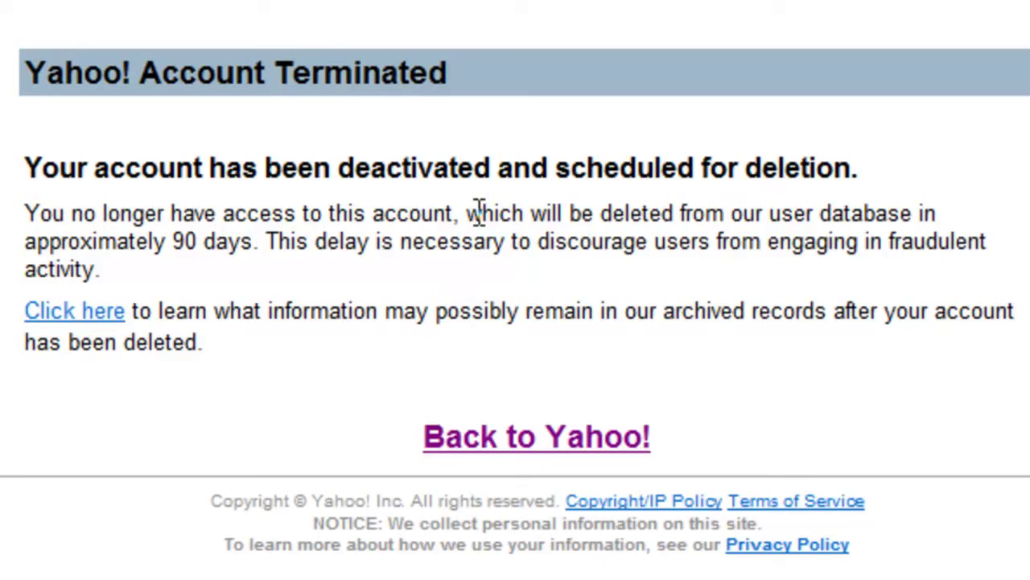
pyautogui.moveTo(531, 213); pyautogui.dragTo(675, 212)
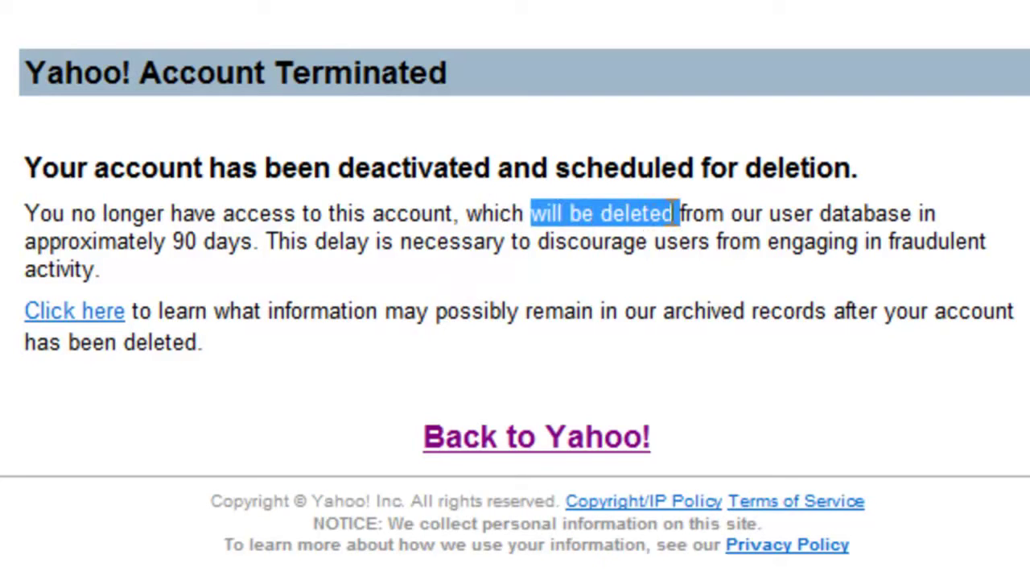
pyautogui.moveTo(531, 213); pyautogui.dragTo(247, 251)
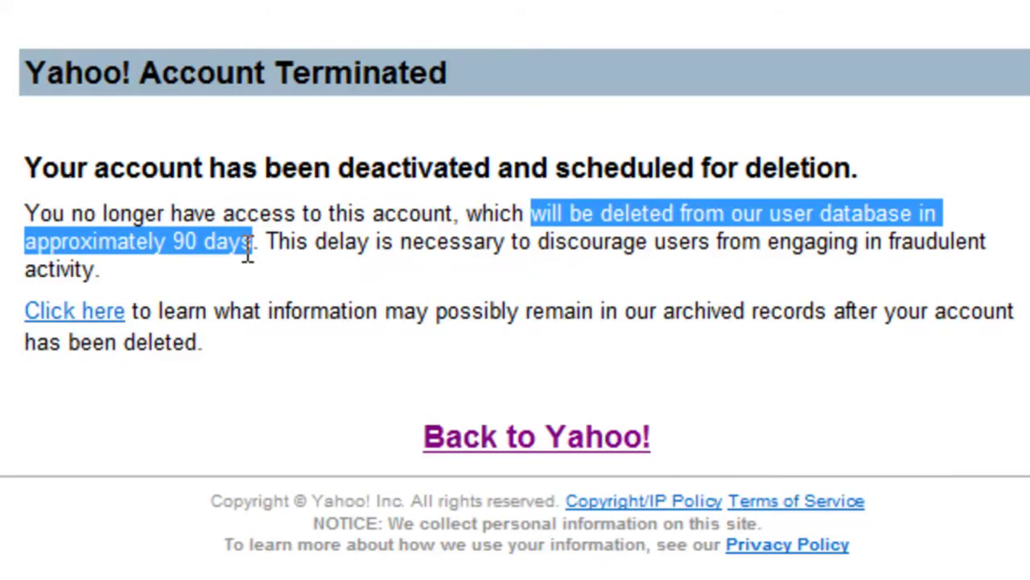
pyautogui.click(299, 249)
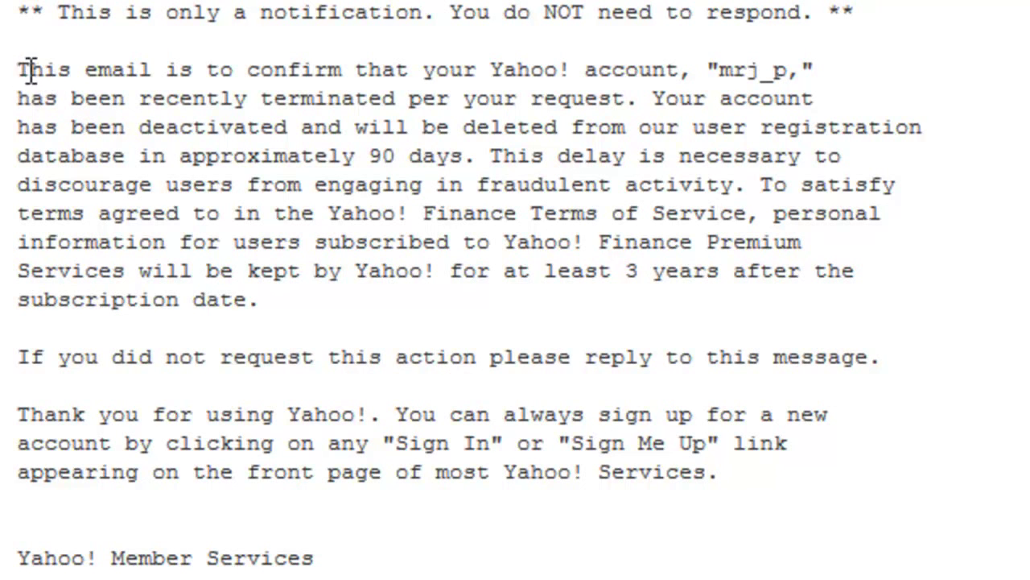
# Select all text of the termination confirmation email
pyautogui.hotkey('ctrl', 'a')
pyautogui.moveTo(36, 69); pyautogui.dragTo(103, 70)
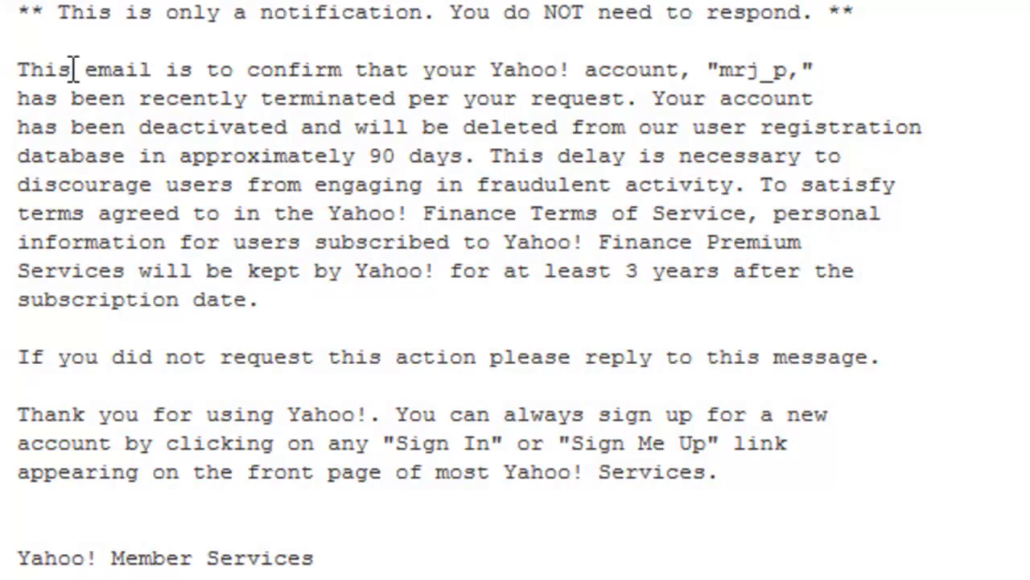